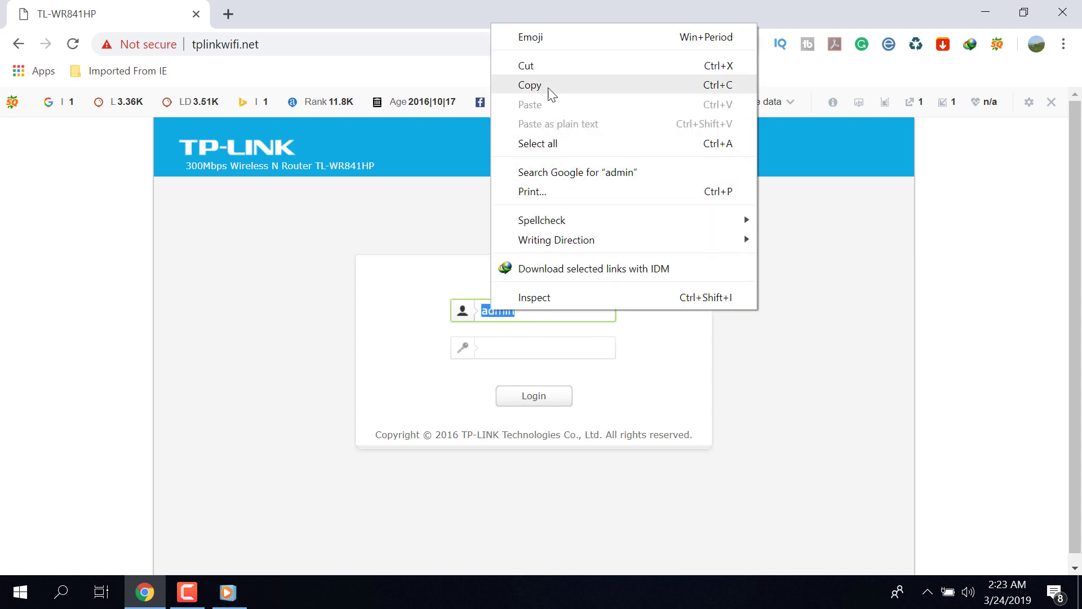
# Paste the administrator password into the login page's password field.
pyautogui.click(549, 84)
pyautogui.click(521, 345)
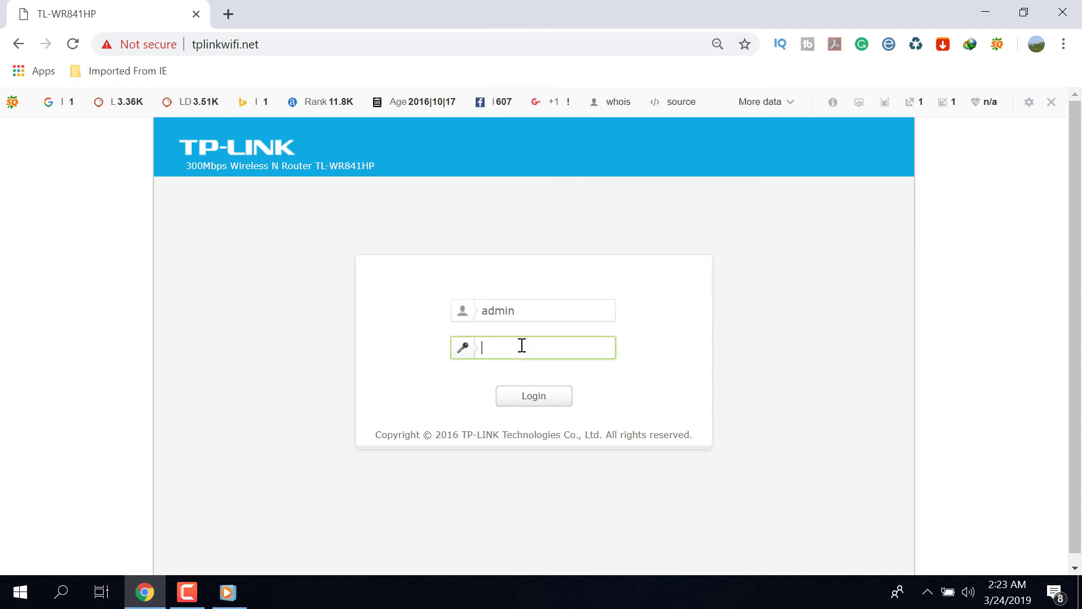
pyautogui.rightClick(521, 345)
pyautogui.click(564, 213)
pyautogui.click(293, 297)
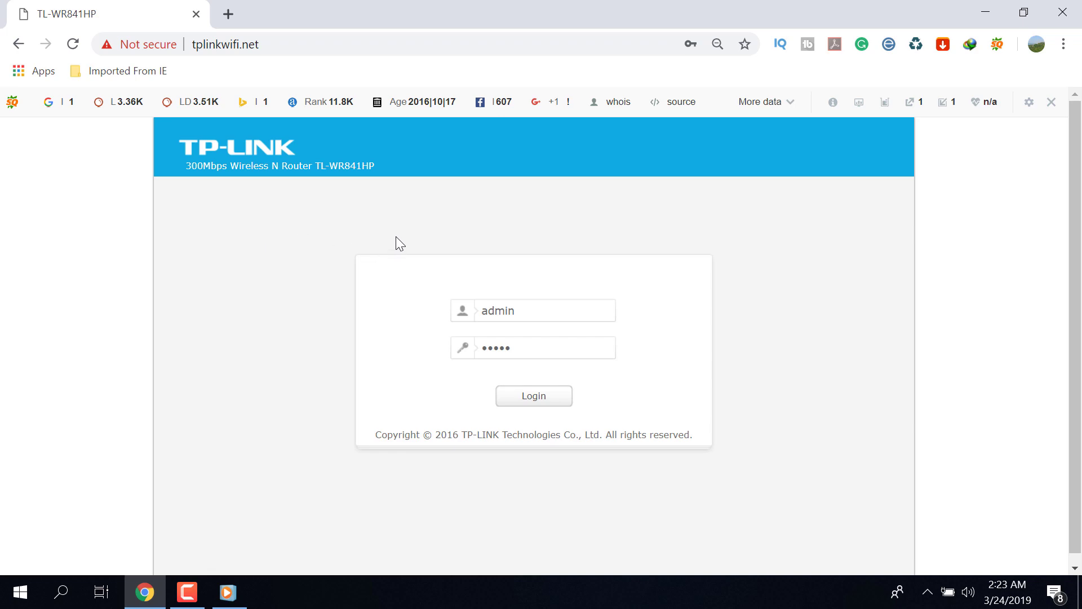
# Check the tplinkwifi.net router address, then submit the login credentials.
pyautogui.click(304, 45)
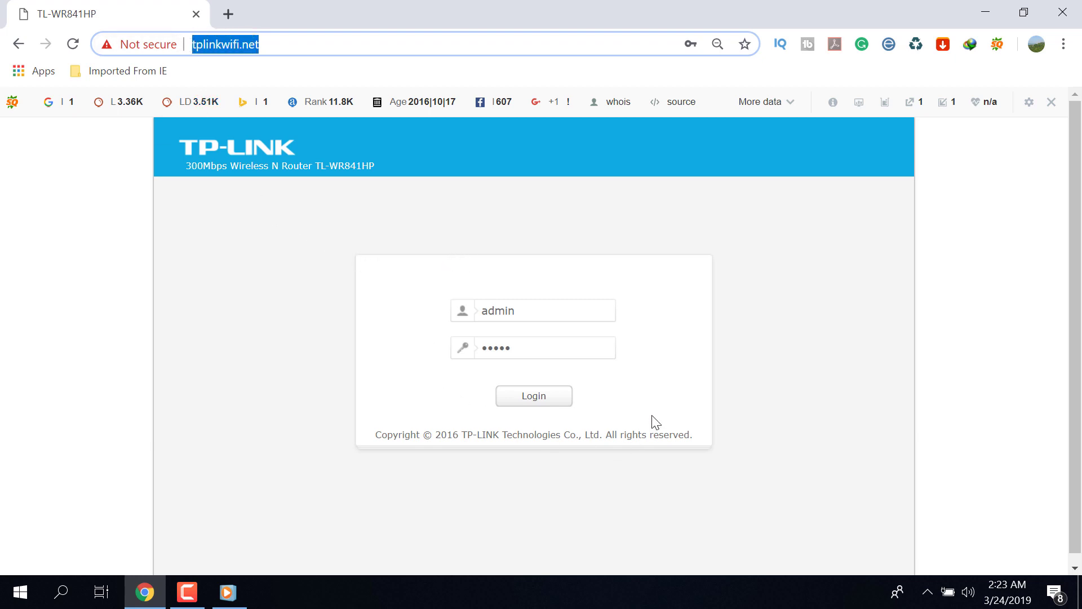
pyautogui.click(261, 43)
pyautogui.moveTo(259, 43); pyautogui.dragTo(192, 44)
pyautogui.click(261, 43)
pyautogui.moveTo(260, 43); pyautogui.dragTo(188, 43)
pyautogui.click(556, 406)
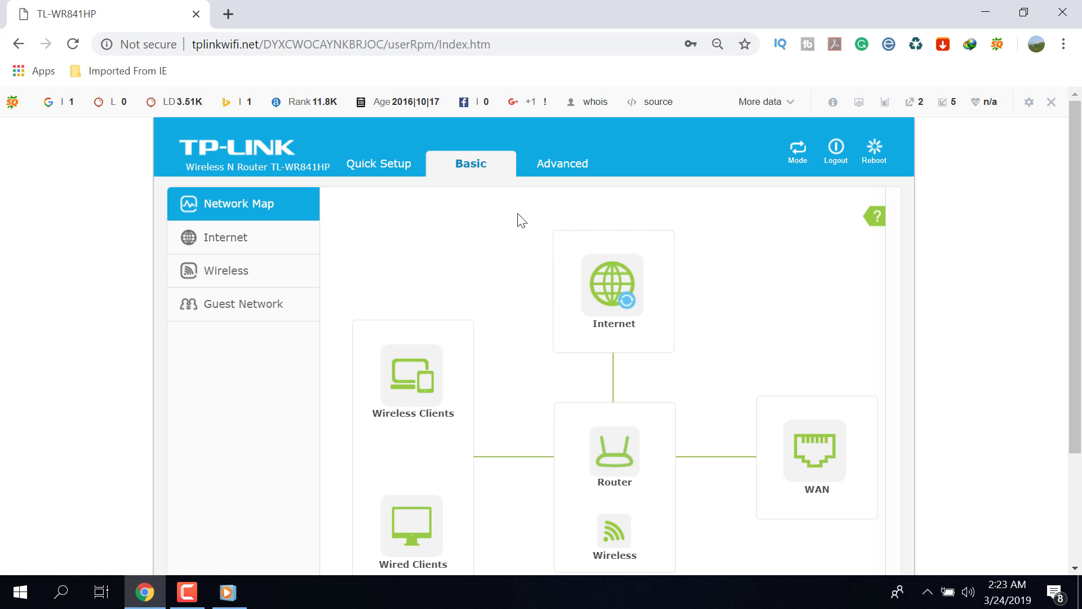
# Go to Advanced > Wireless > Wireless MAC Filtering.
pyautogui.click(561, 165)
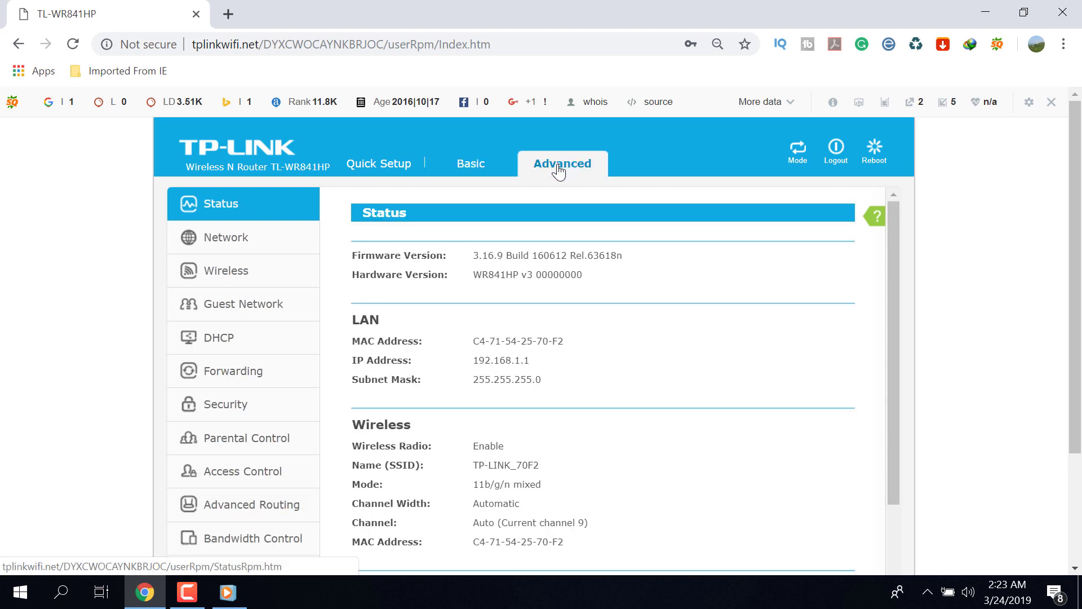
pyautogui.click(301, 274)
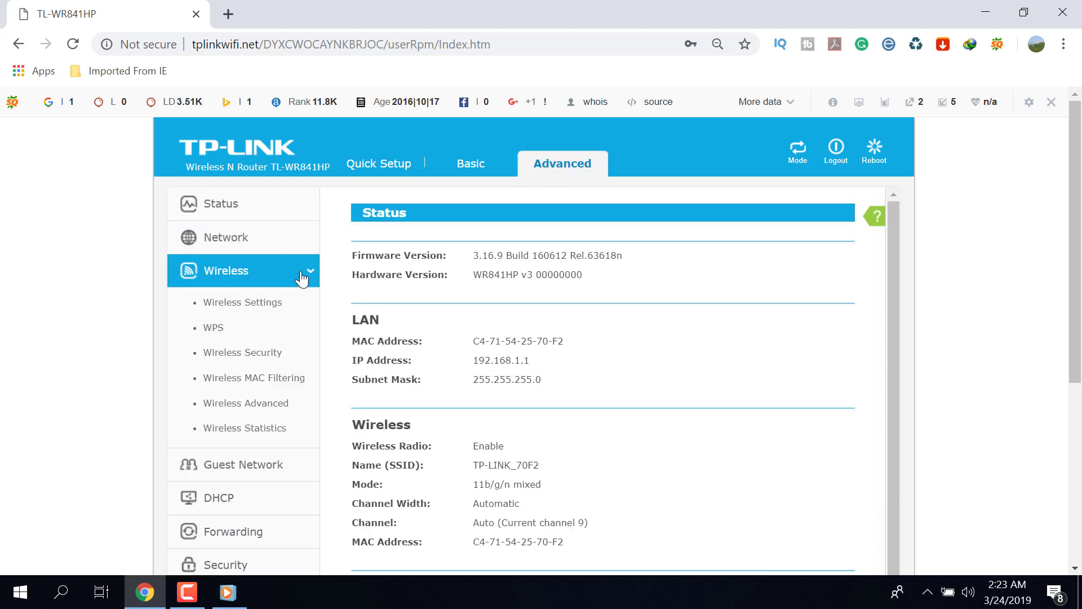
pyautogui.scroll(-3, 295, 285)
pyautogui.scroll(2, 287, 288)
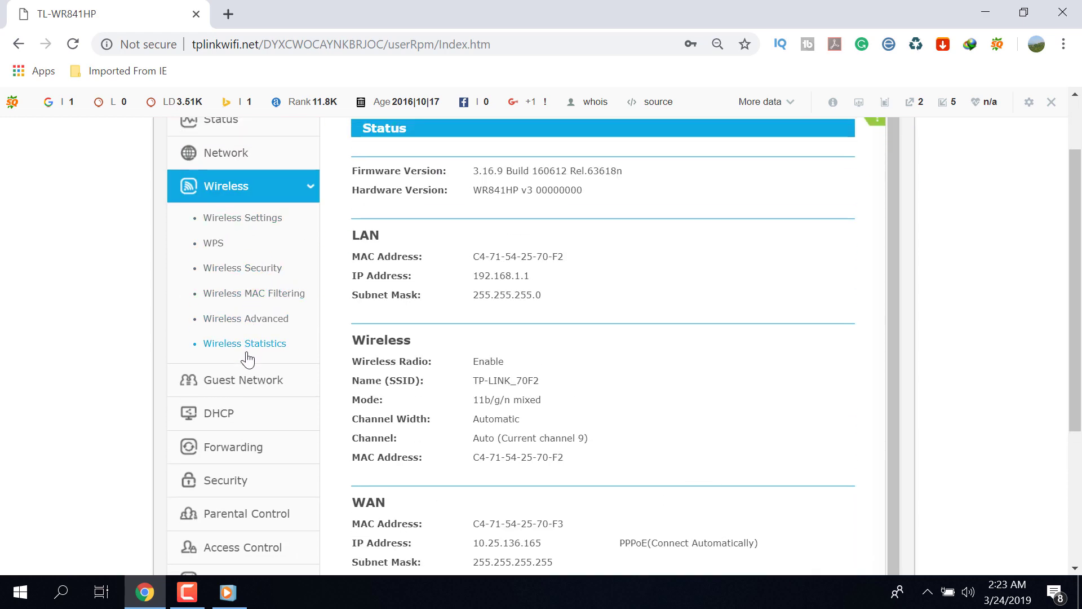
pyautogui.click(274, 296)
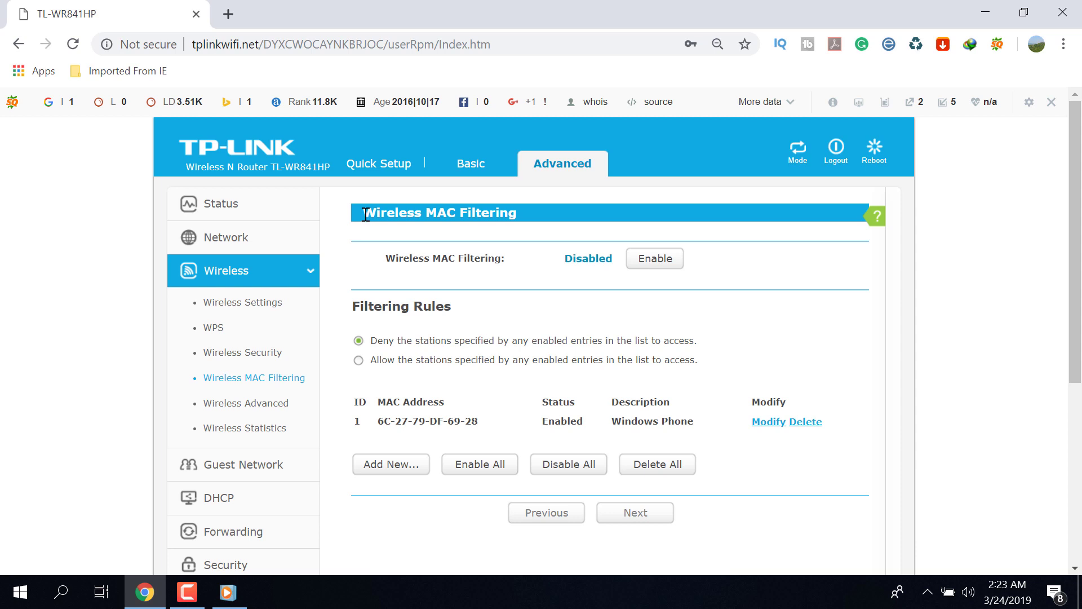
# Switch Wireless MAC Filtering from Disabled to Enabled.
pyautogui.moveTo(365, 215); pyautogui.dragTo(526, 213)
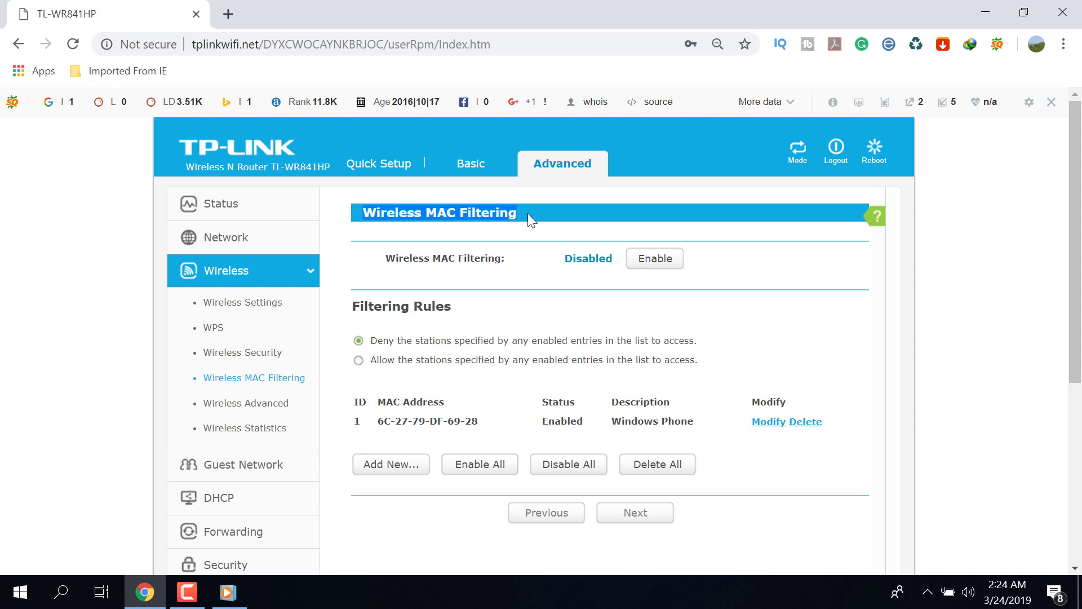
pyautogui.moveTo(353, 306); pyautogui.dragTo(456, 315)
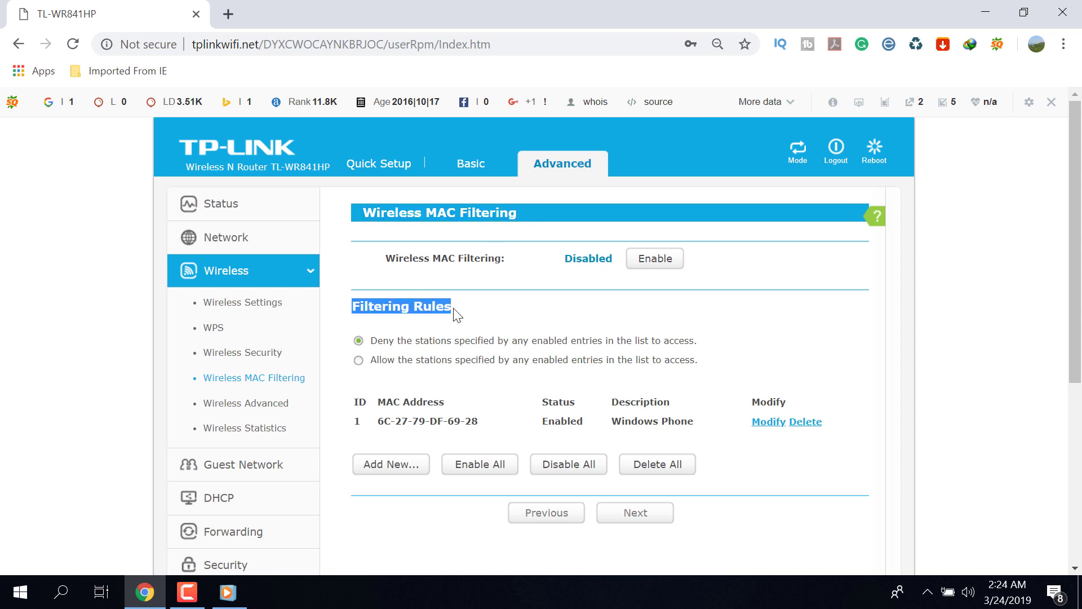
pyautogui.click(650, 268)
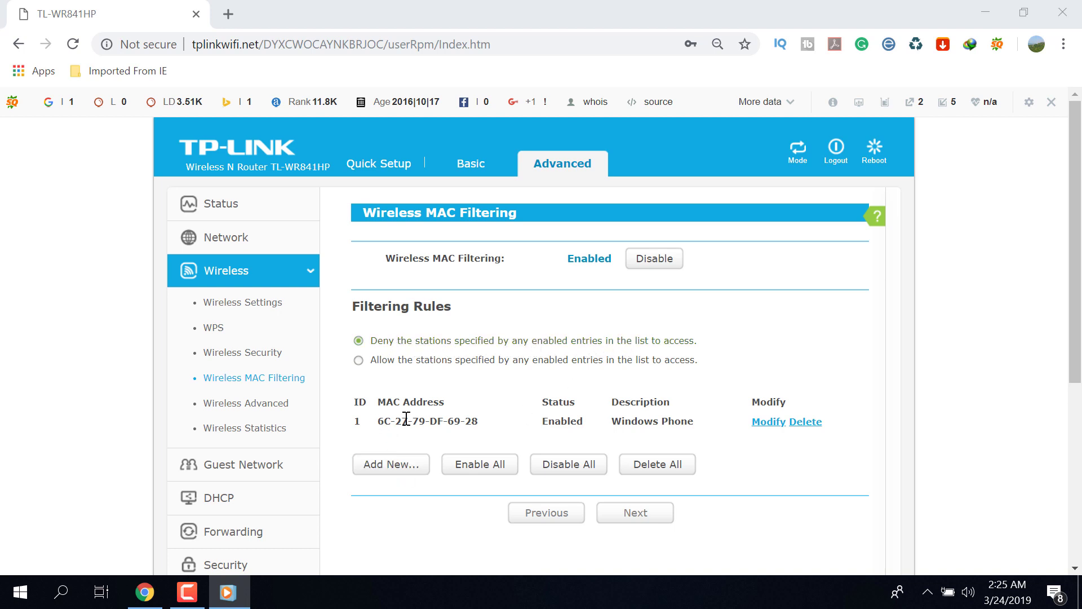
# Select and copy the listed MAC address 6C-27-79-DF-69-28 from the rule list.
pyautogui.moveTo(382, 422); pyautogui.dragTo(479, 422)
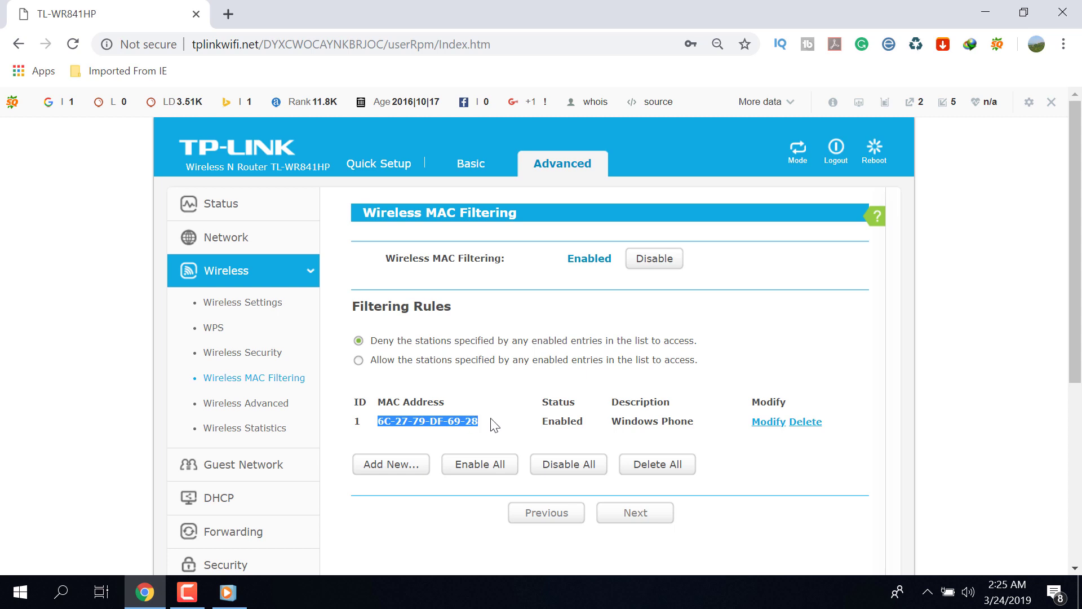
pyautogui.click(425, 425)
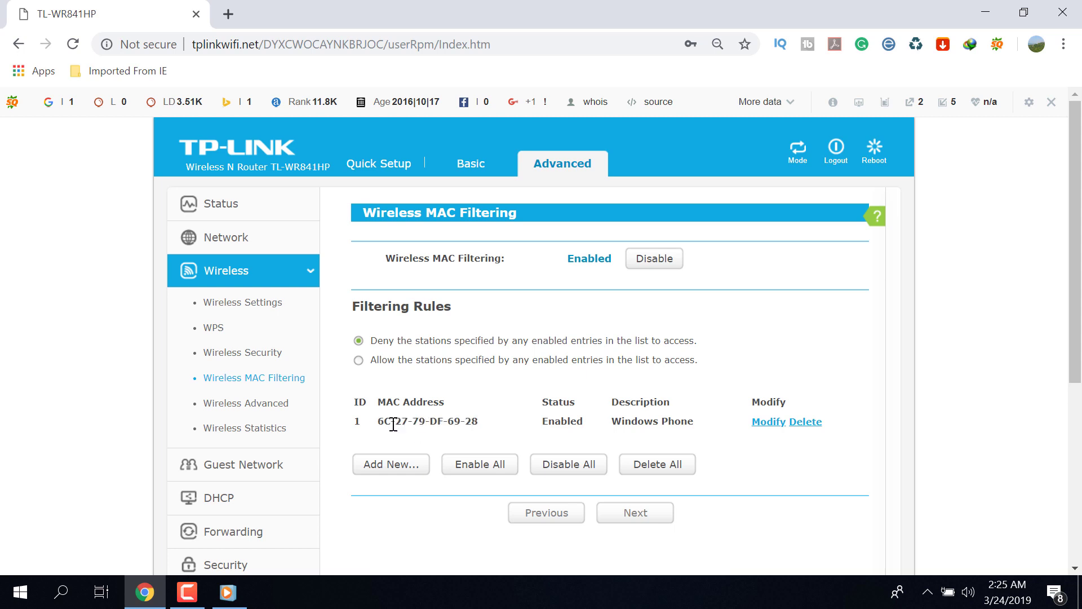
pyautogui.moveTo(378, 427); pyautogui.dragTo(477, 423)
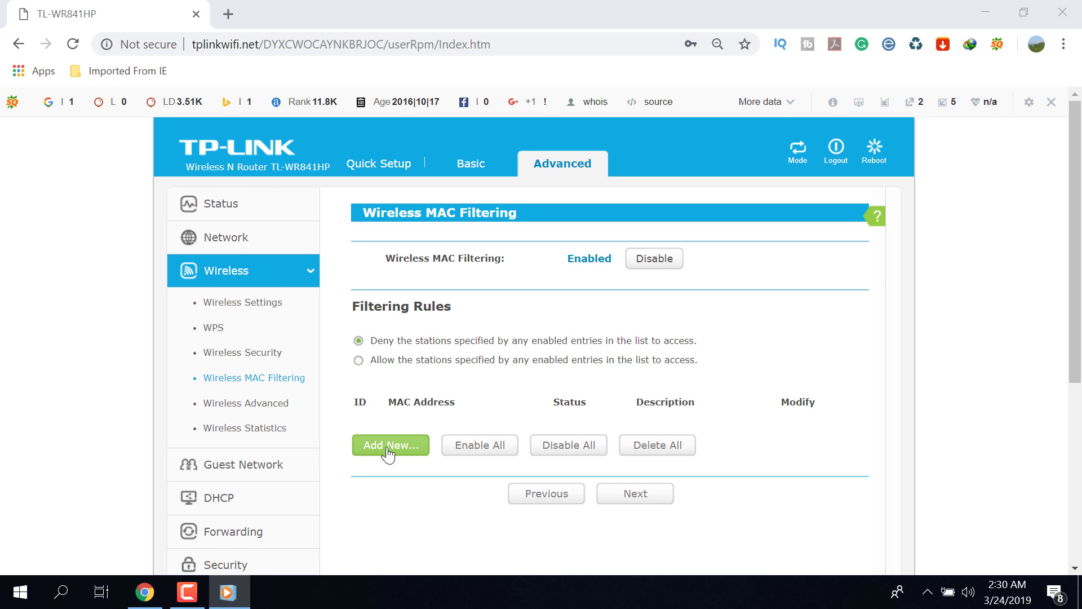
pyautogui.tripleClick(401, 401)
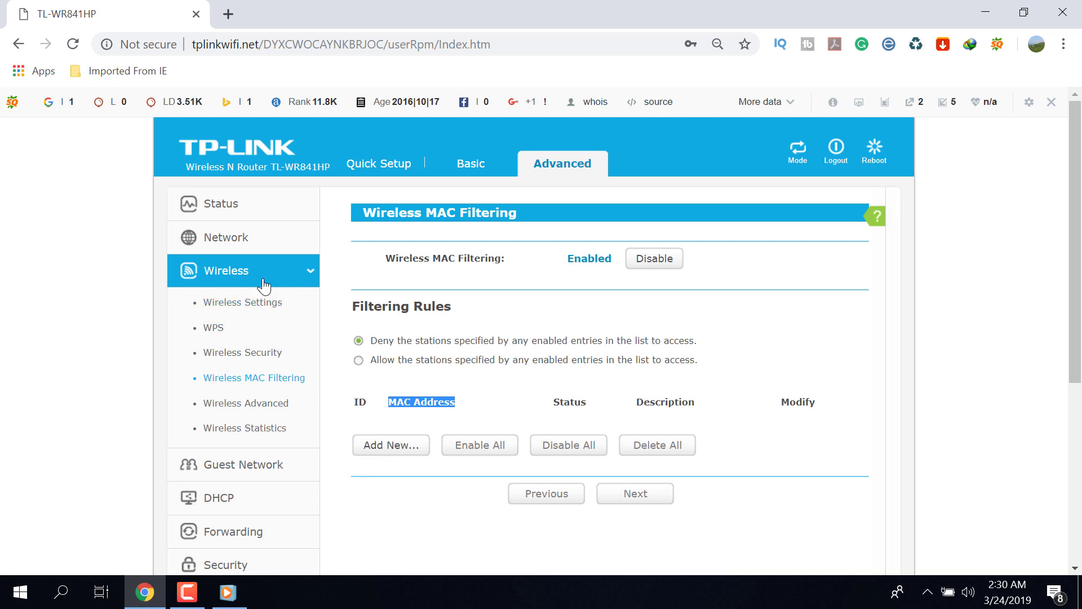
pyautogui.click(314, 276)
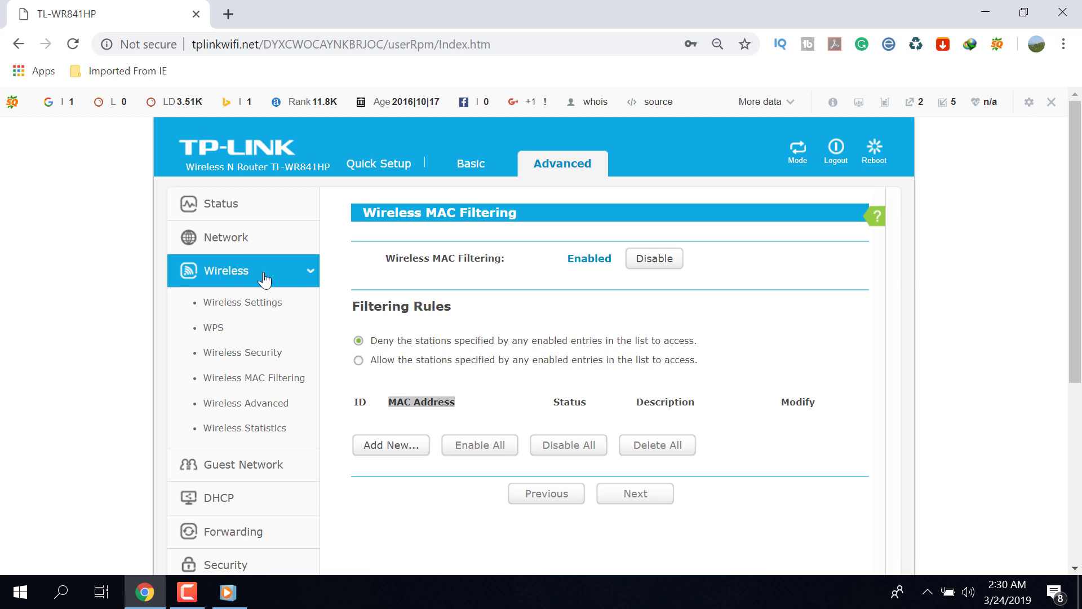
pyautogui.click(243, 431)
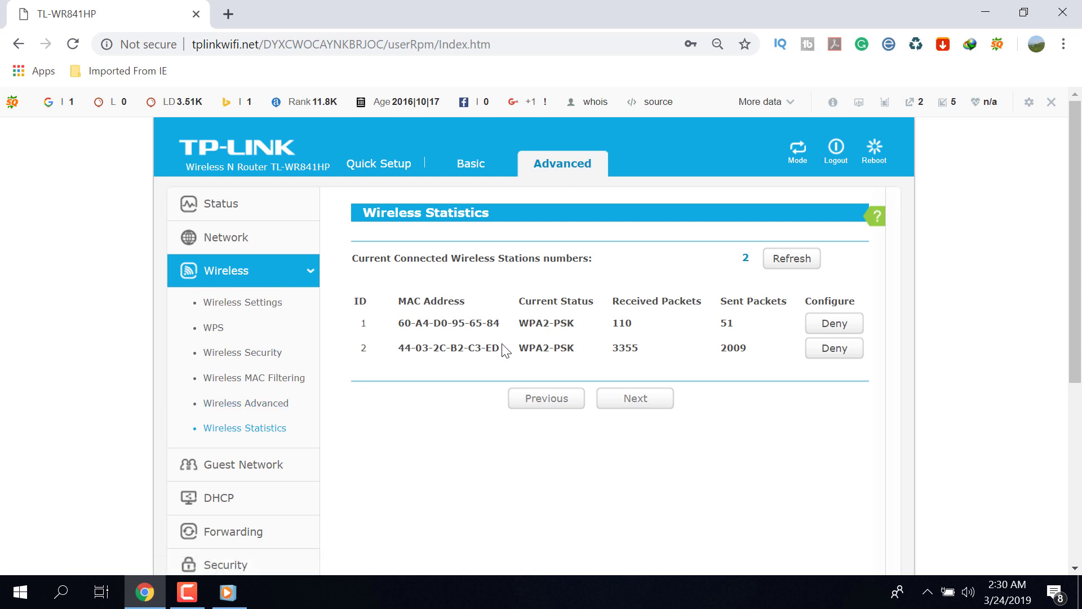
pyautogui.moveTo(499, 347); pyautogui.dragTo(397, 355)
pyautogui.moveTo(502, 333); pyautogui.dragTo(399, 333)
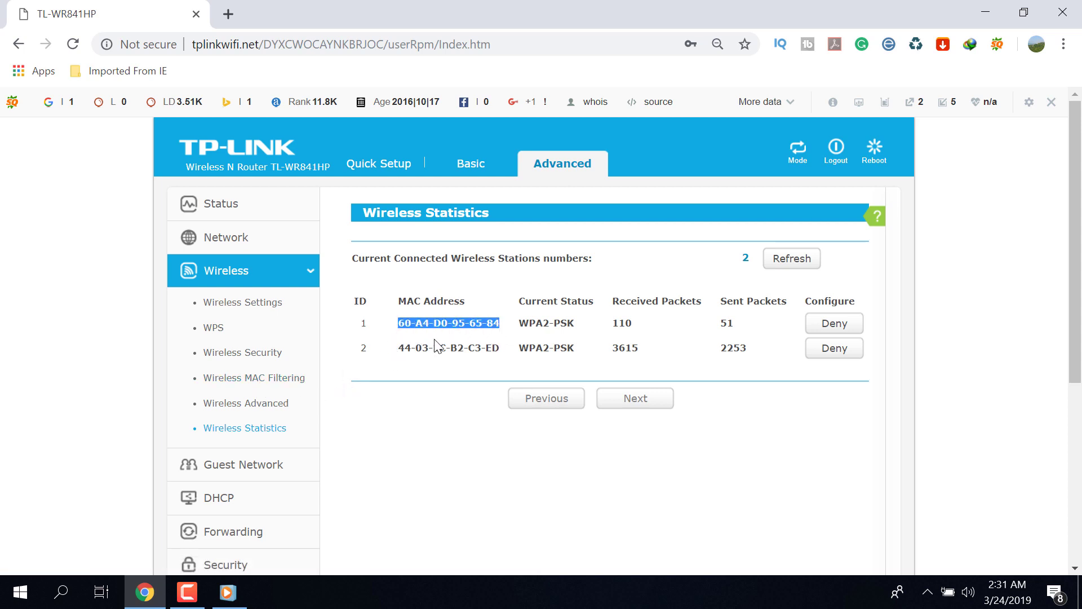
pyautogui.click(264, 384)
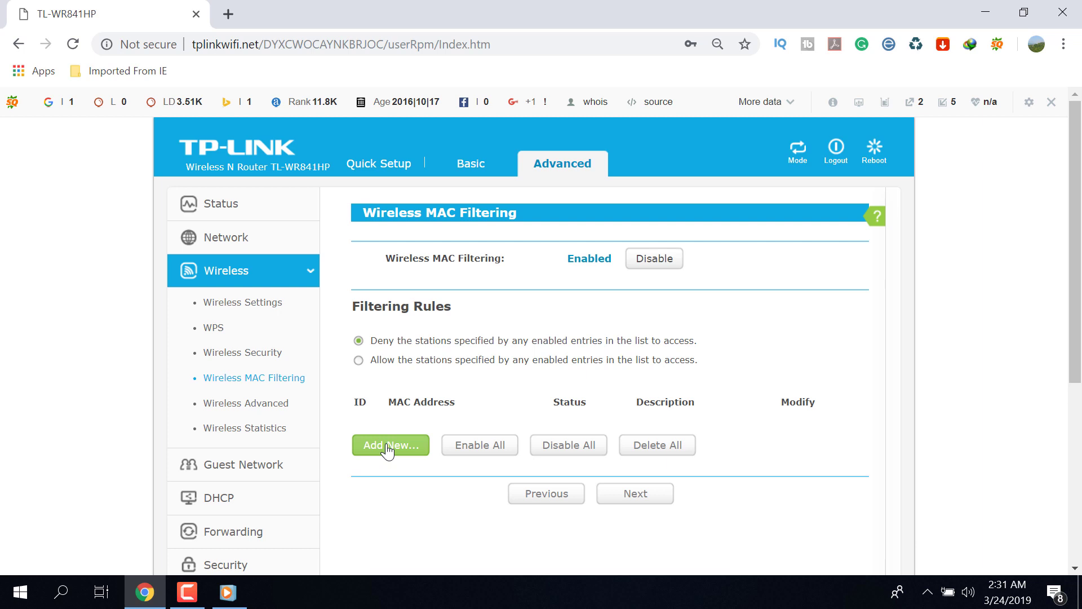
pyautogui.click(397, 448)
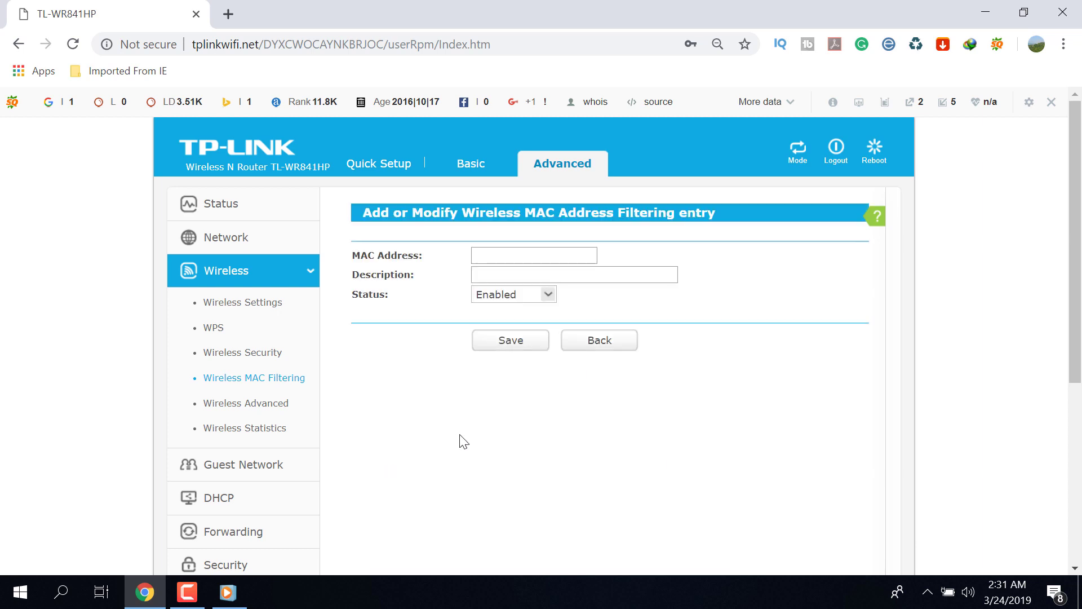
pyautogui.click(497, 257)
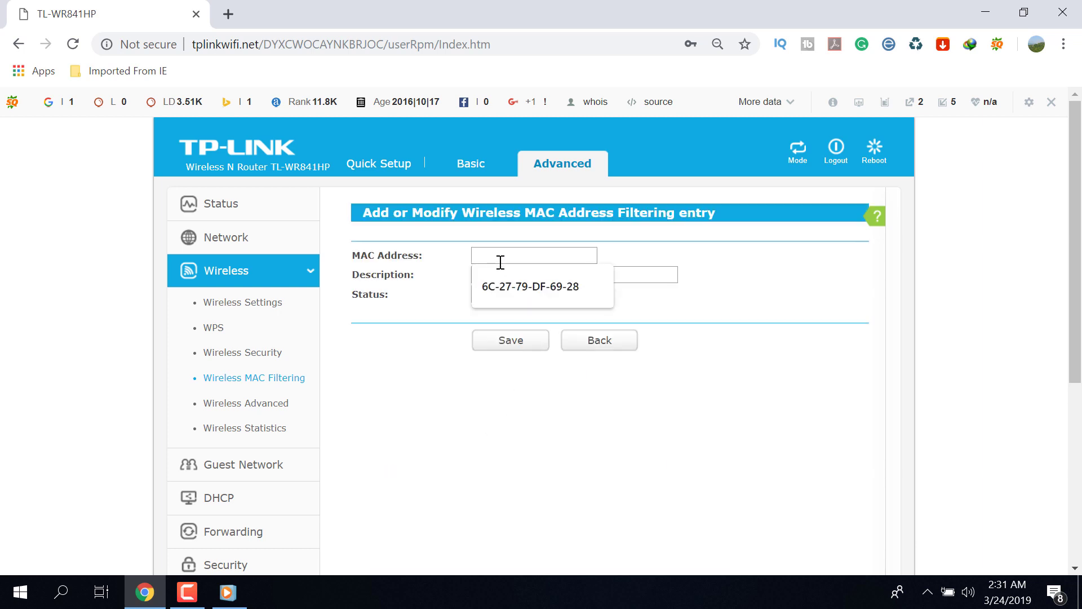
pyautogui.click(544, 284)
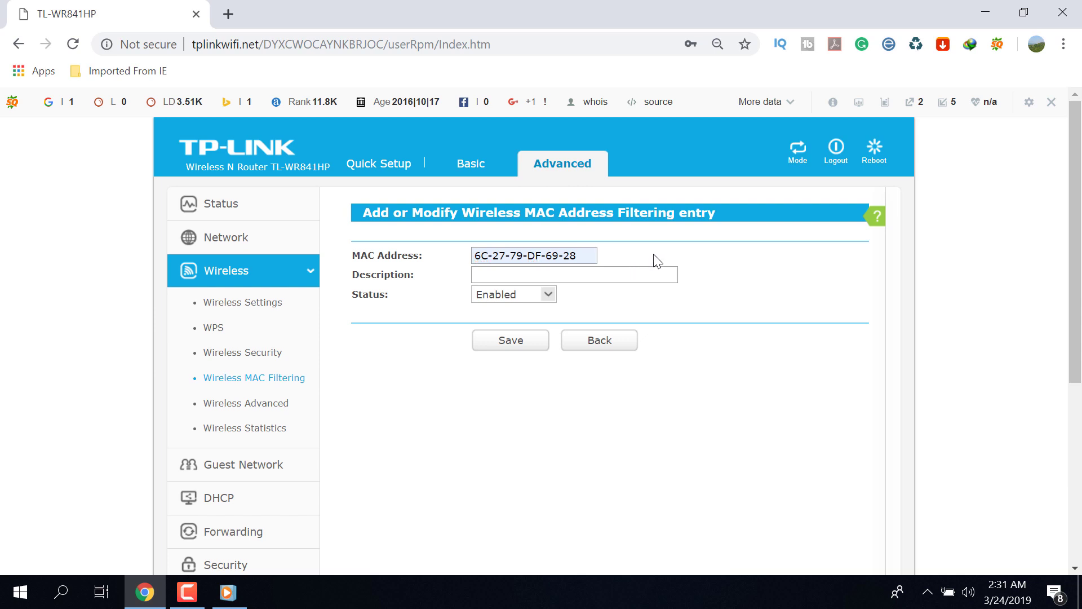
pyautogui.click(535, 277)
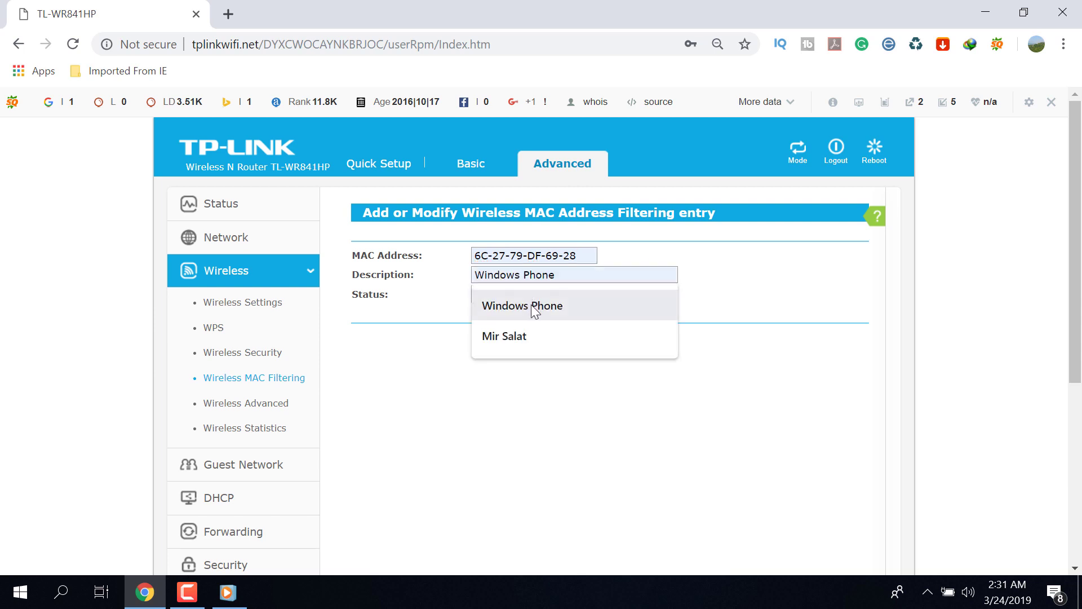
pyautogui.click(534, 306)
pyautogui.click(526, 343)
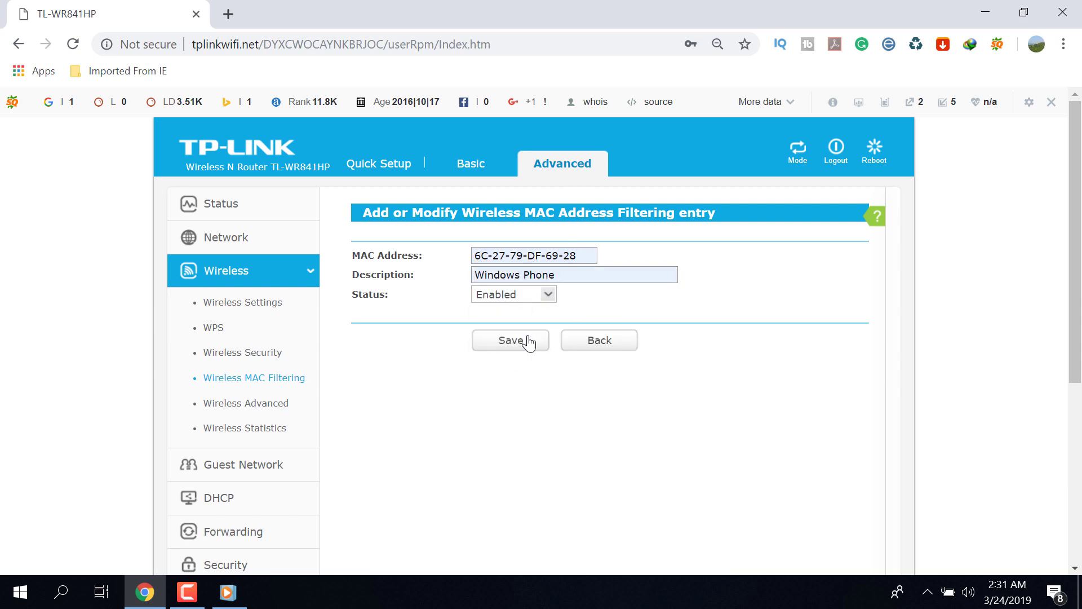
pyautogui.click(387, 467)
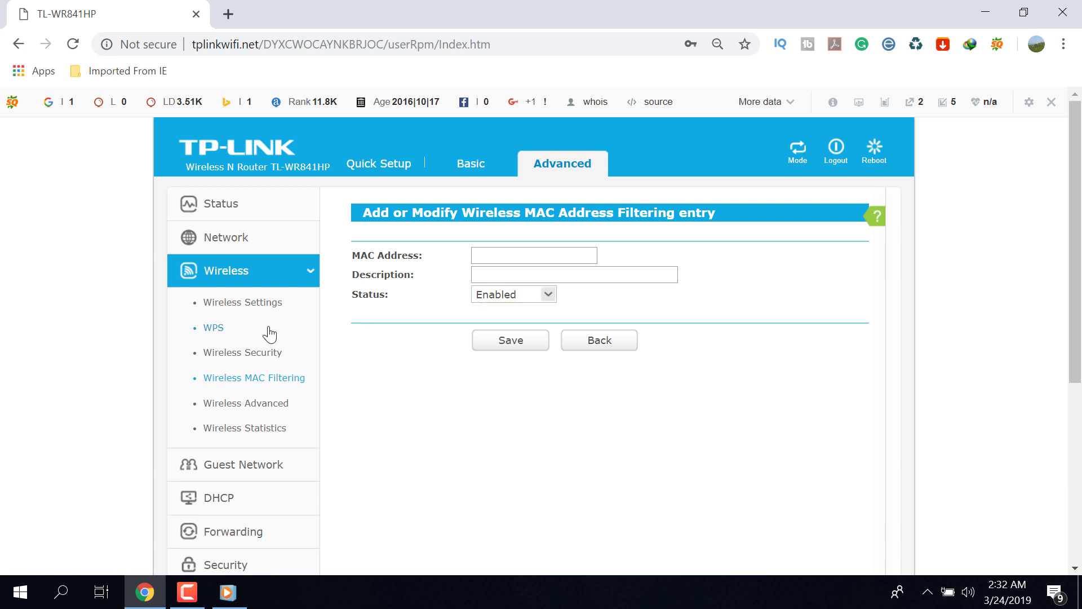
pyautogui.click(256, 377)
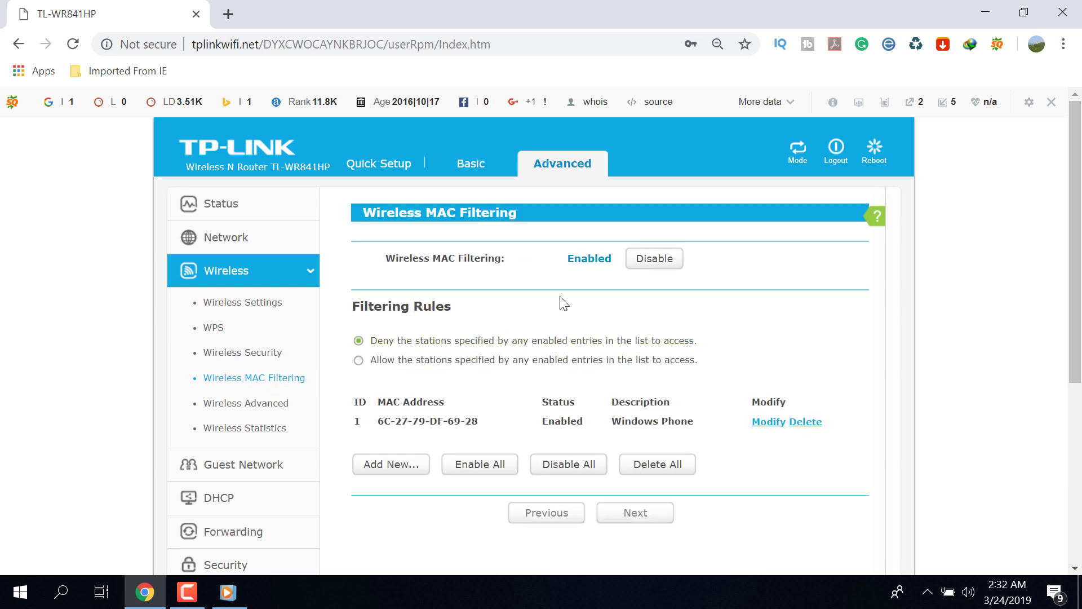
pyautogui.moveTo(387, 258); pyautogui.dragTo(505, 257)
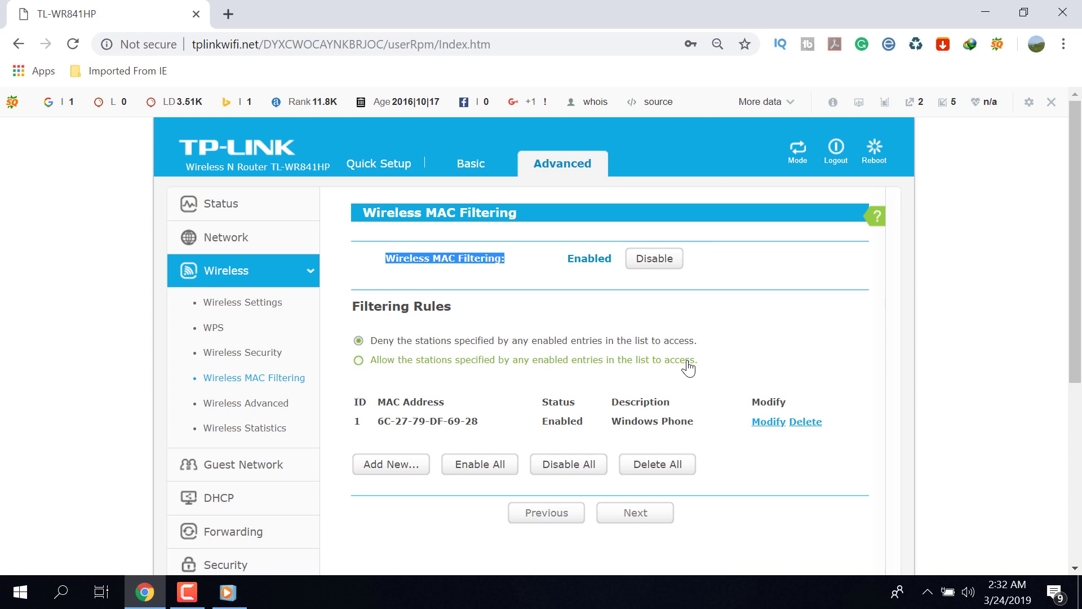
pyautogui.scroll(-1, 494, 435)
pyautogui.scroll(1, 488, 435)
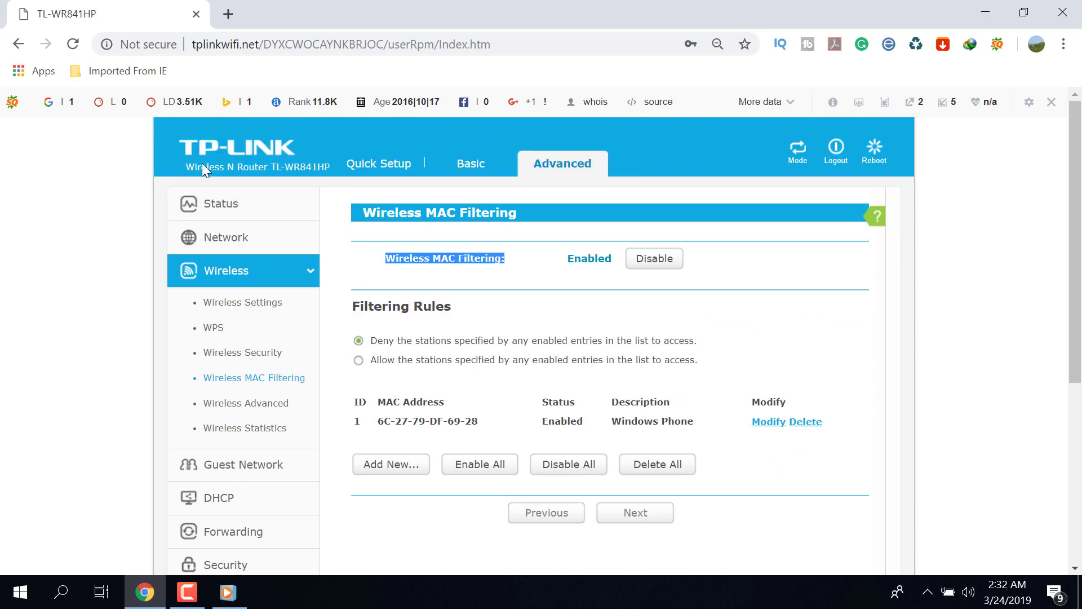
pyautogui.click(174, 140)
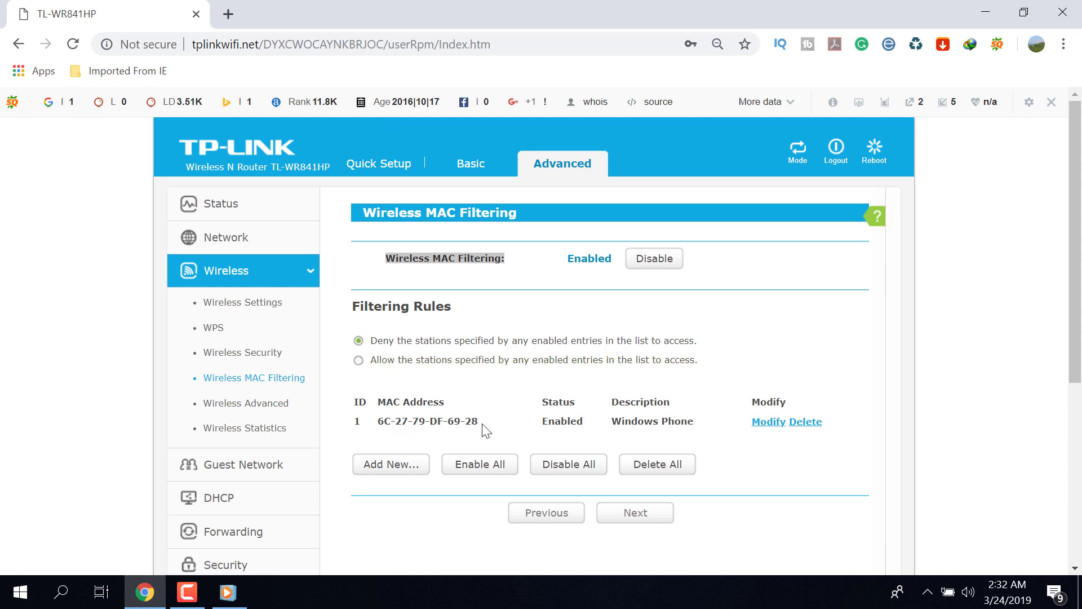
pyautogui.moveTo(482, 423); pyautogui.dragTo(376, 429)
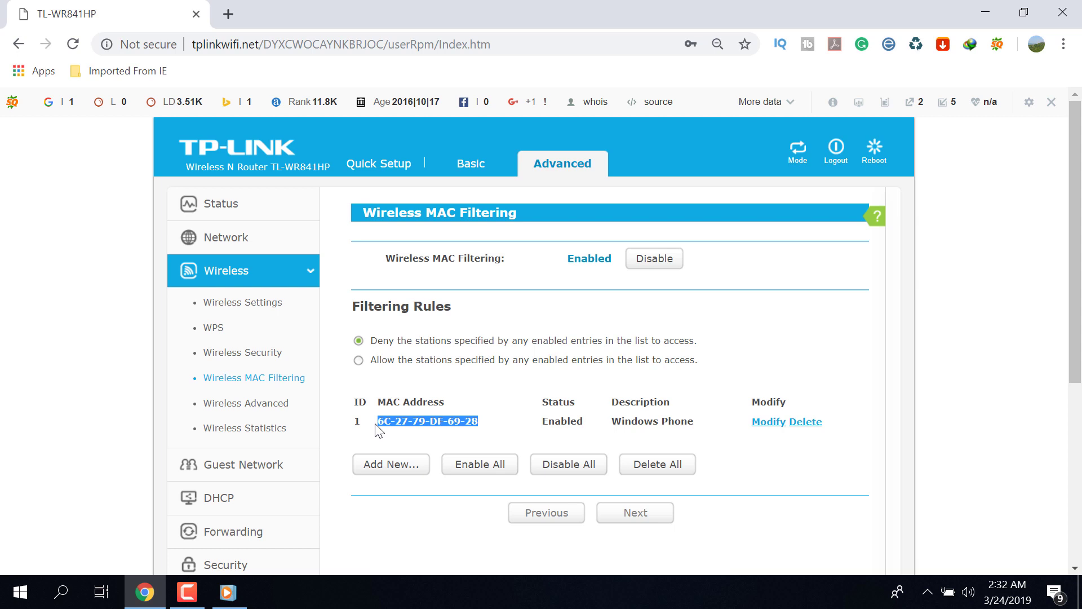